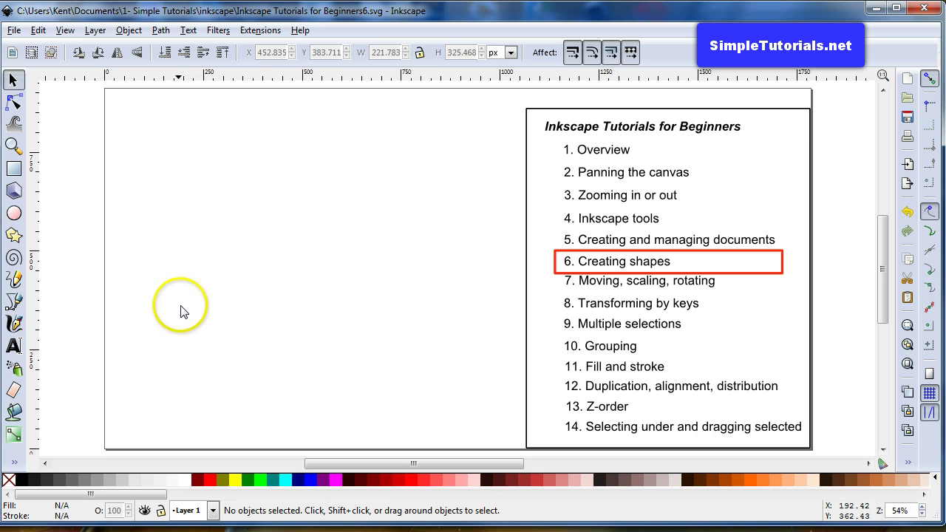
# - Activate the Circles/Ellipses/Arcs tool and hold Ctrl to constrain the shape's proportions
pyautogui.click(14, 235)
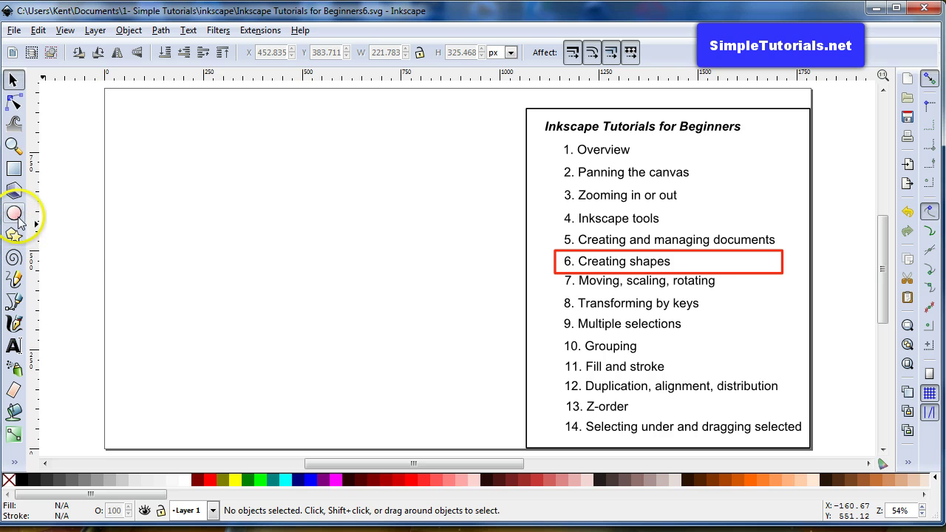
pyautogui.click(14, 213)
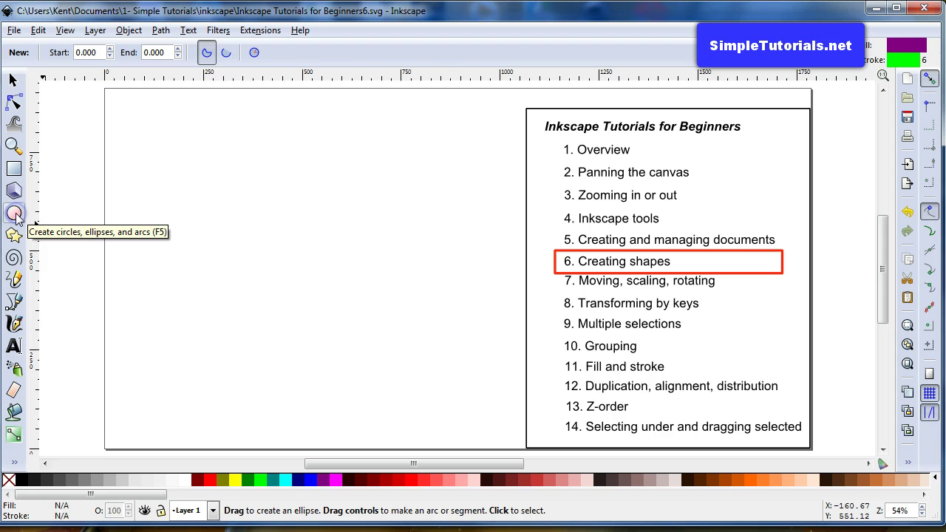
pyautogui.click(218, 235)
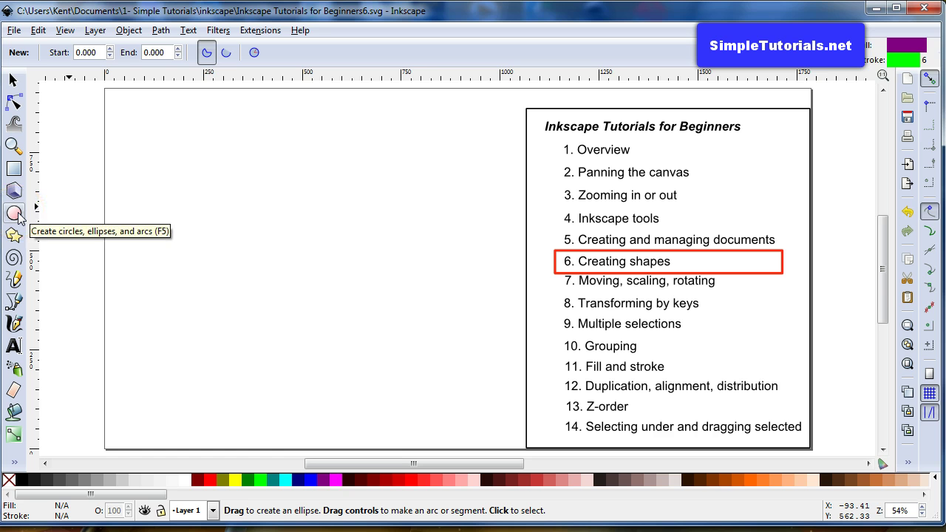
pyautogui.click(205, 189)
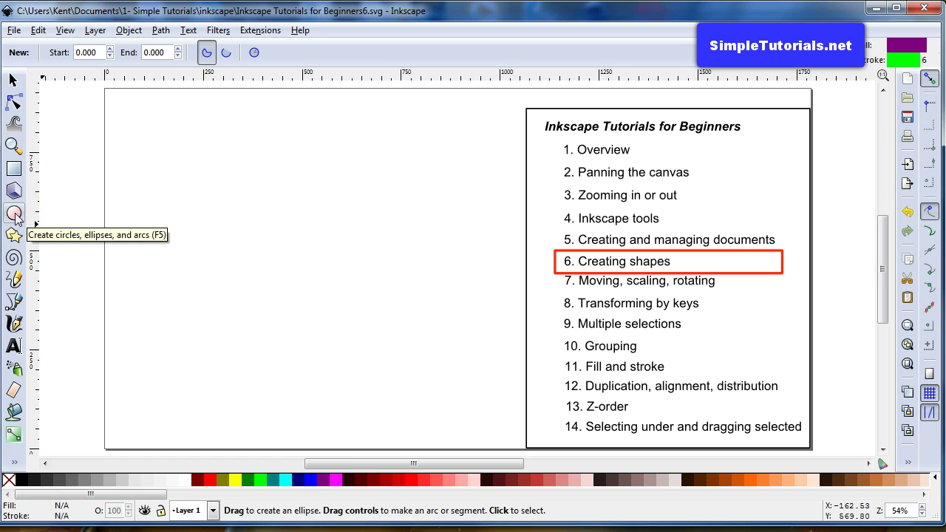
pyautogui.click(230, 226)
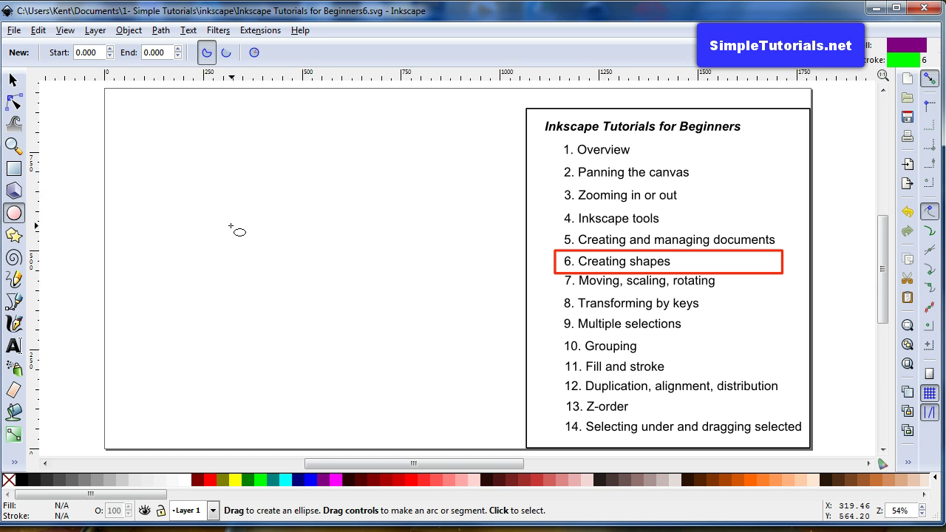
pyautogui.click(230, 233)
pyautogui.press('ctrl')
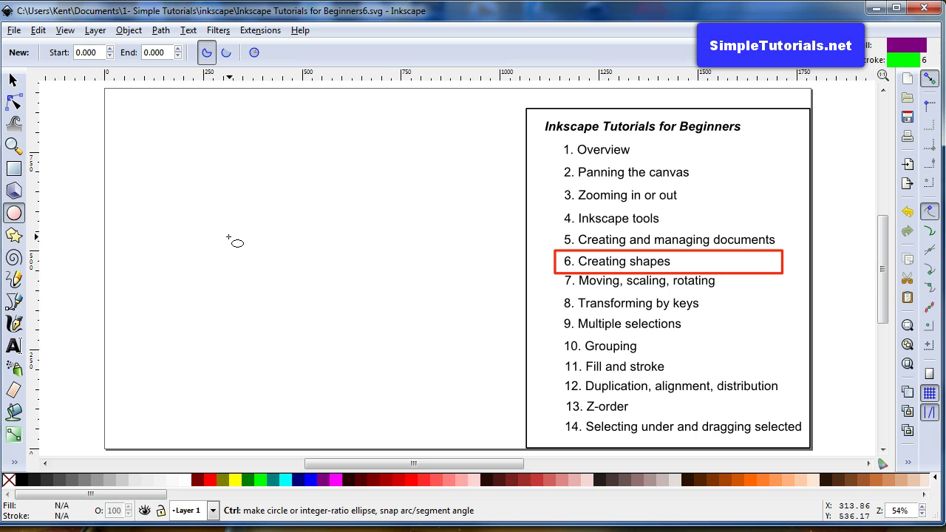
# - Ctrl-drag an ellipse through 2:1 and 3:1 ratios, releasing as a 99 px purple circle
pyautogui.moveTo(229, 238); pyautogui.dragTo(294, 304)
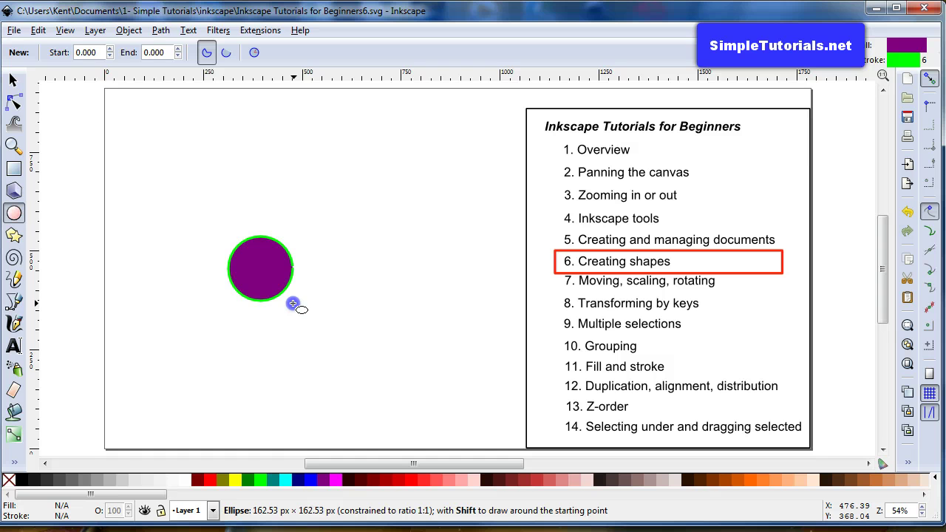
pyautogui.moveTo(294, 303); pyautogui.dragTo(318, 297)
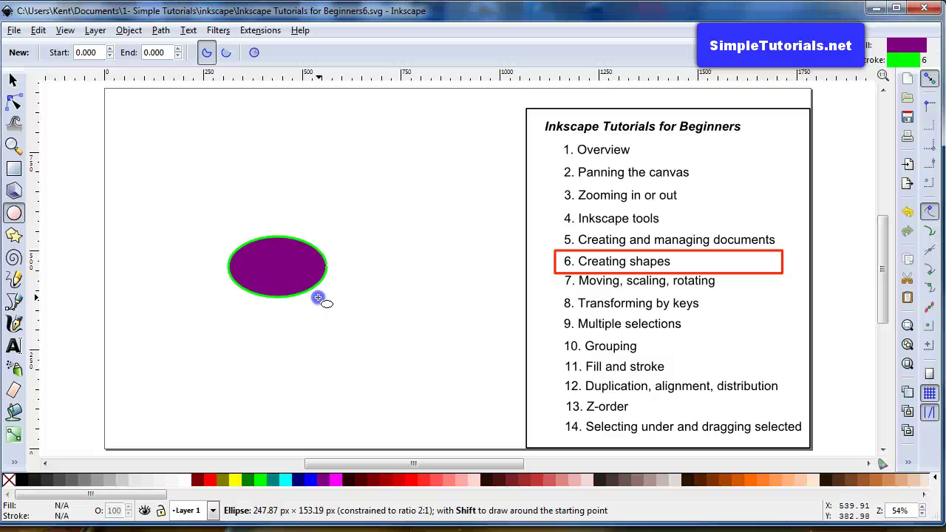
pyautogui.moveTo(318, 297); pyautogui.dragTo(379, 290)
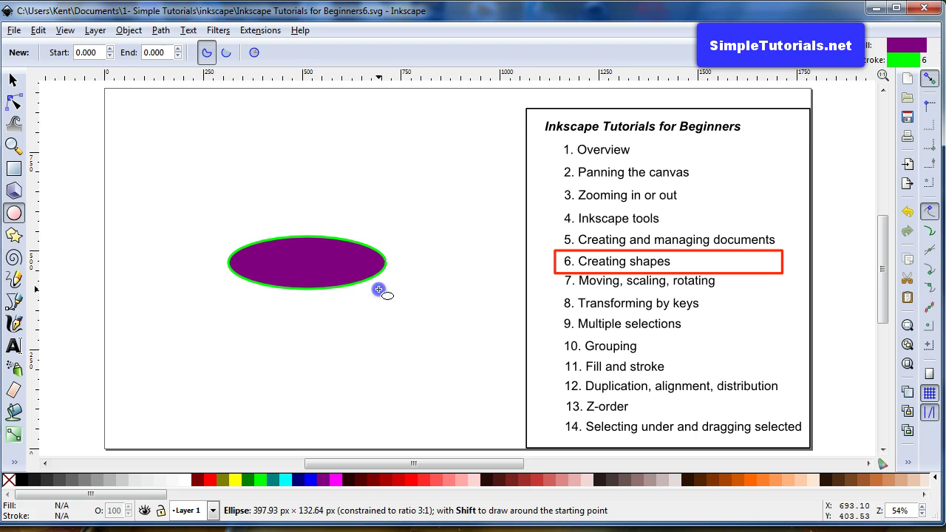
pyautogui.moveTo(376, 290)
pyautogui.mouseDown()
pyautogui.moveTo(271, 279)
pyautogui.moveTo(301, 284)
pyautogui.mouseUp()
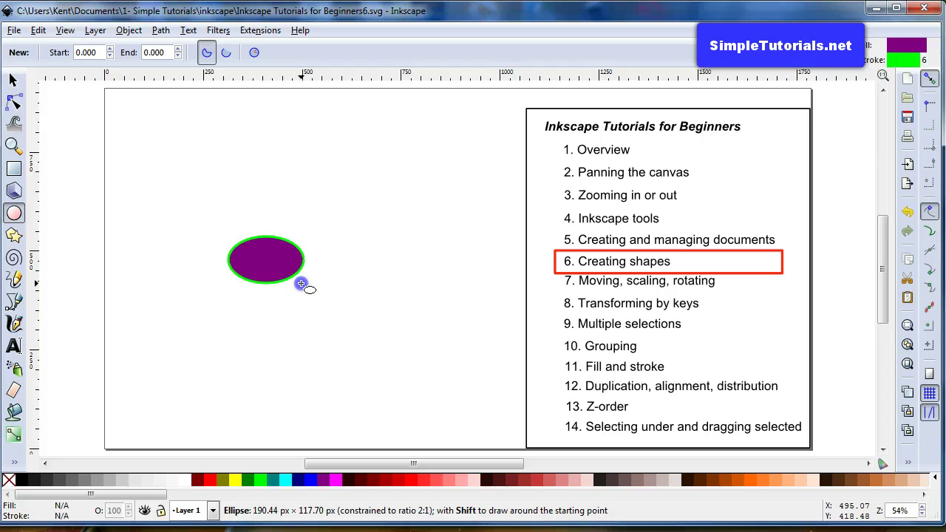
pyautogui.moveTo(301, 284); pyautogui.dragTo(320, 281)
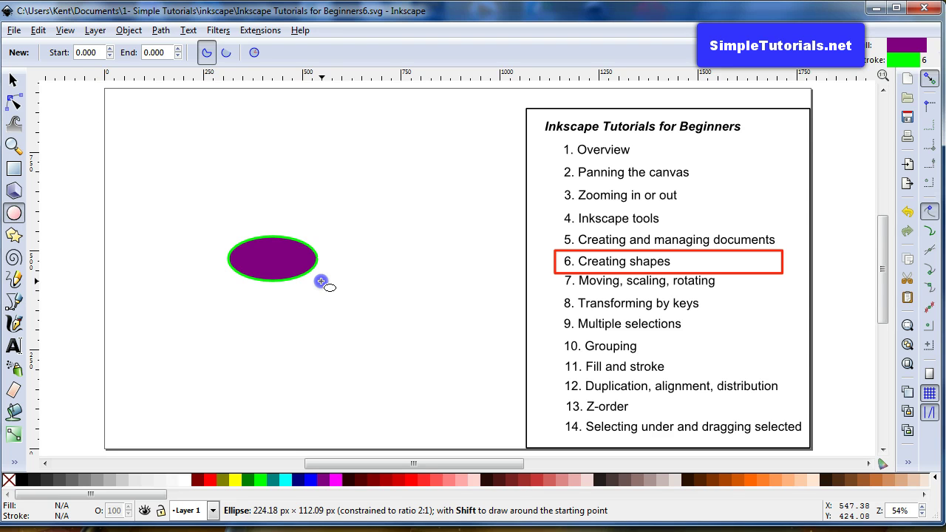
pyautogui.moveTo(321, 281)
pyautogui.mouseDown()
pyautogui.moveTo(343, 279)
pyautogui.moveTo(268, 279)
pyautogui.mouseUp()
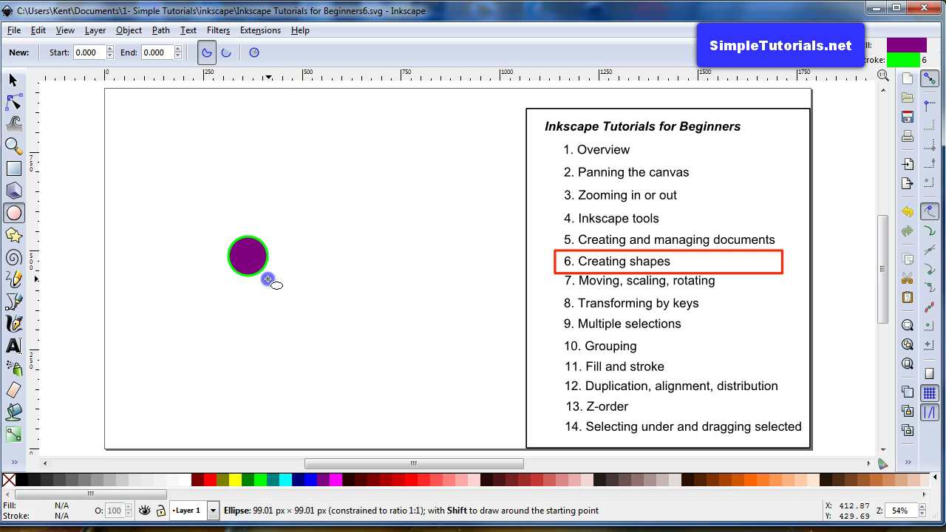
pyautogui.moveTo(267, 279); pyautogui.dragTo(267, 279)
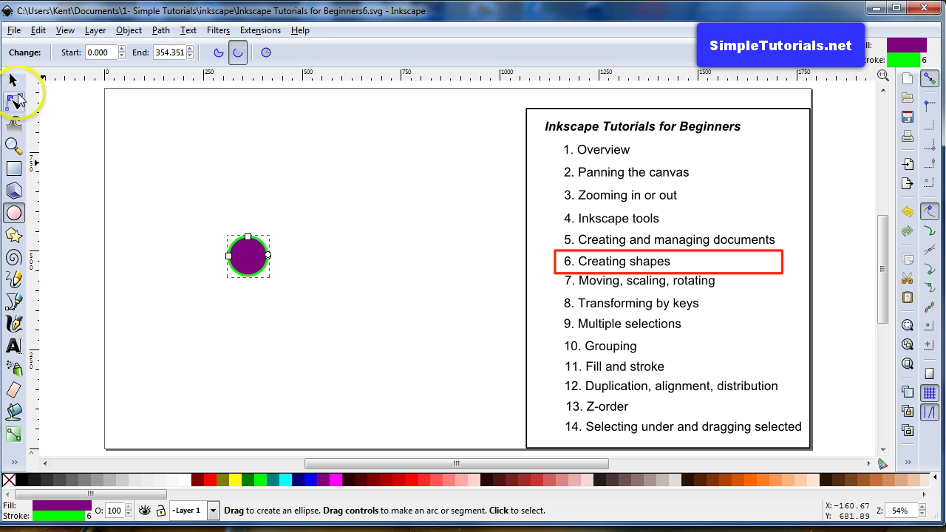
# - Scale the circle up to 441.290 px wide with the Selector and reposition it on the page
pyautogui.moveTo(268, 255)
pyautogui.mouseDown()
pyautogui.moveTo(253, 264)
pyautogui.moveTo(260, 270)
pyautogui.moveTo(248, 268)
pyautogui.moveTo(267, 255)
pyautogui.mouseUp()
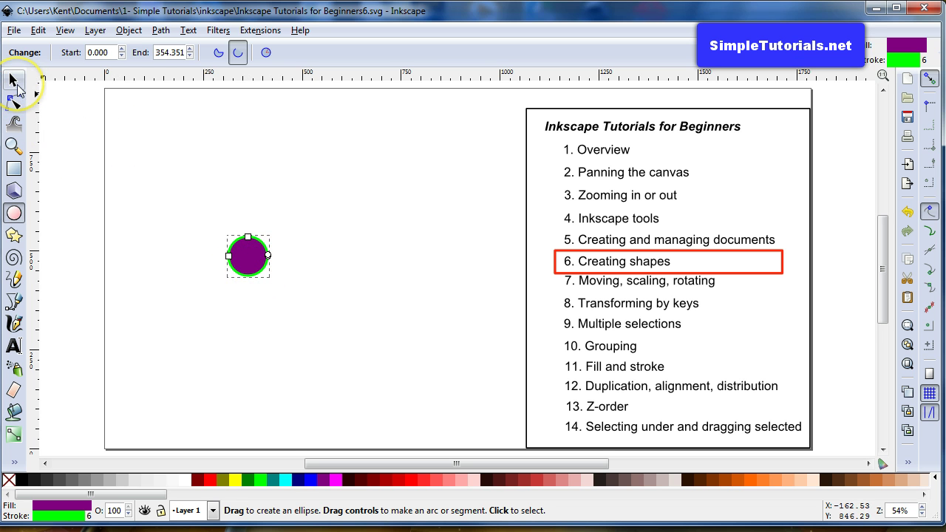
pyautogui.click(15, 83)
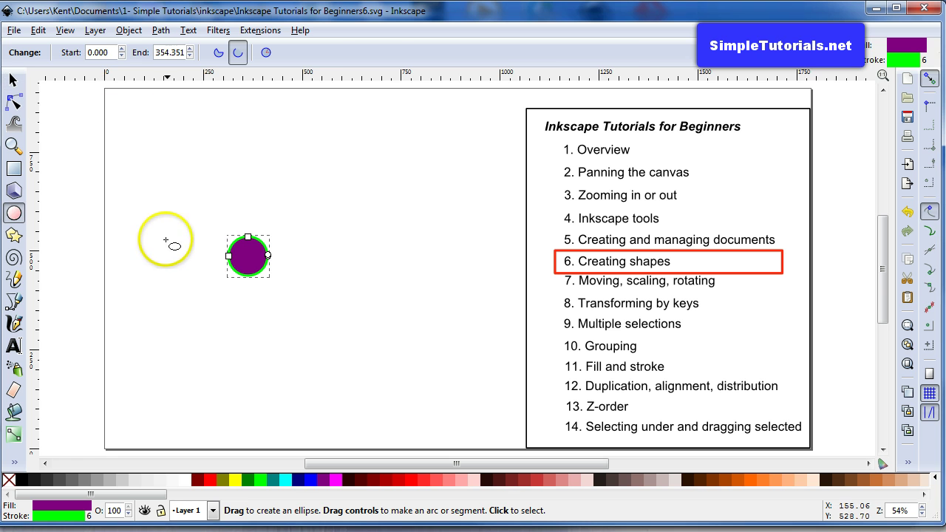
pyautogui.moveTo(274, 230); pyautogui.dragTo(433, 93)
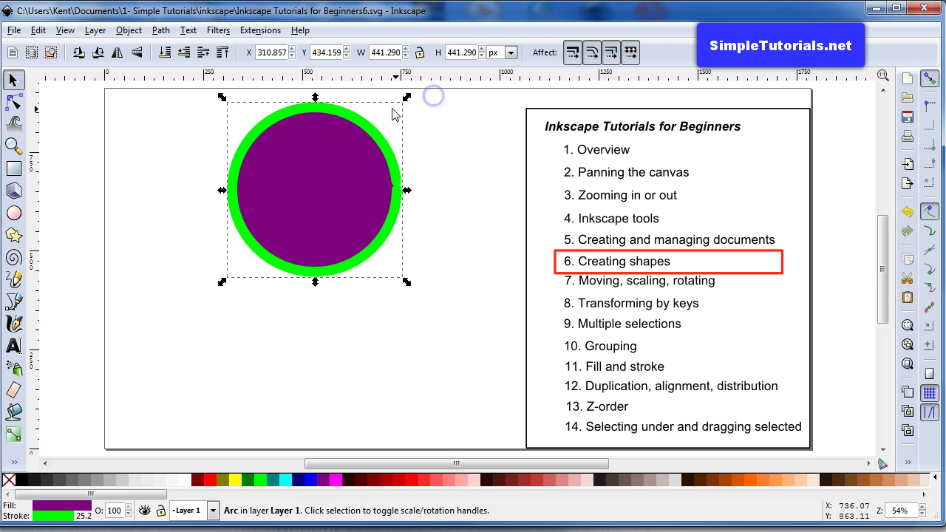
pyautogui.moveTo(336, 120); pyautogui.dragTo(328, 198)
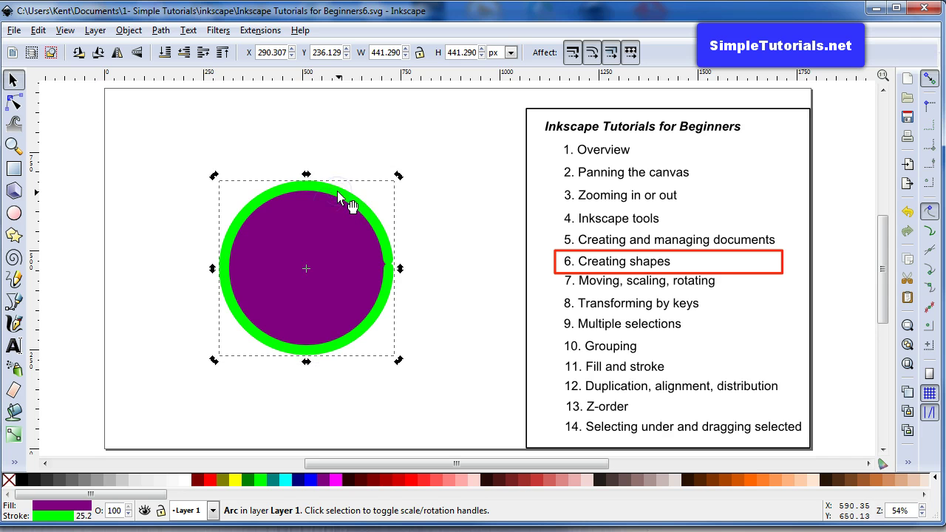
pyautogui.press('e')
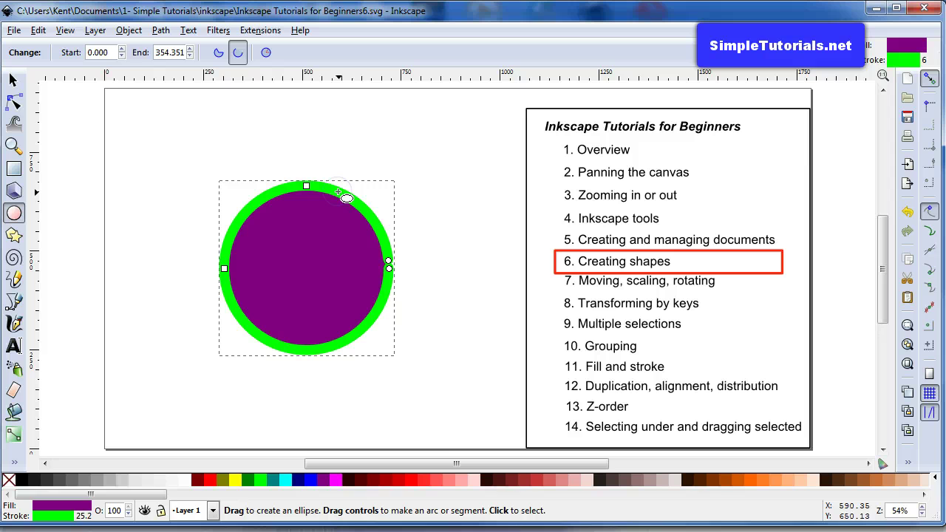
# - Drag the arc handles to cut a pie-slice wedge on the circle's right side
pyautogui.click(389, 260)
pyautogui.moveTo(389, 260); pyautogui.dragTo(382, 235)
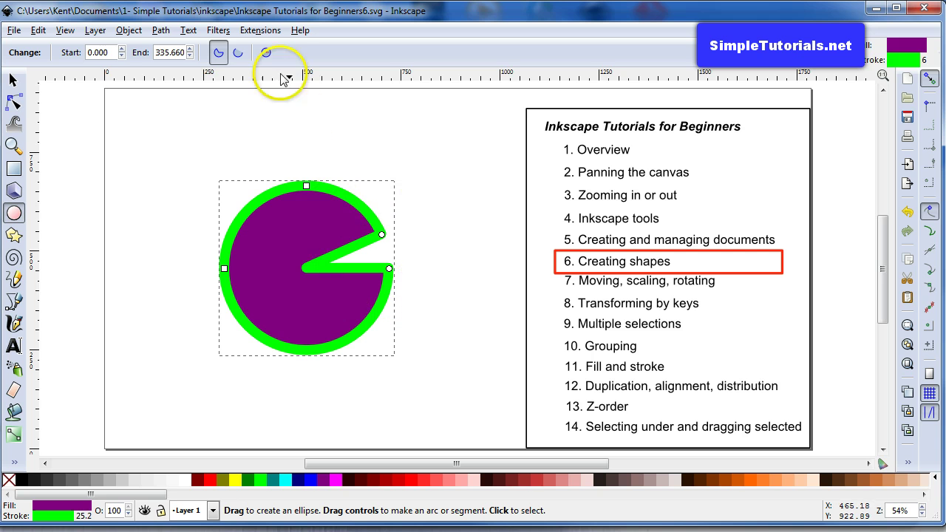
pyautogui.click(266, 53)
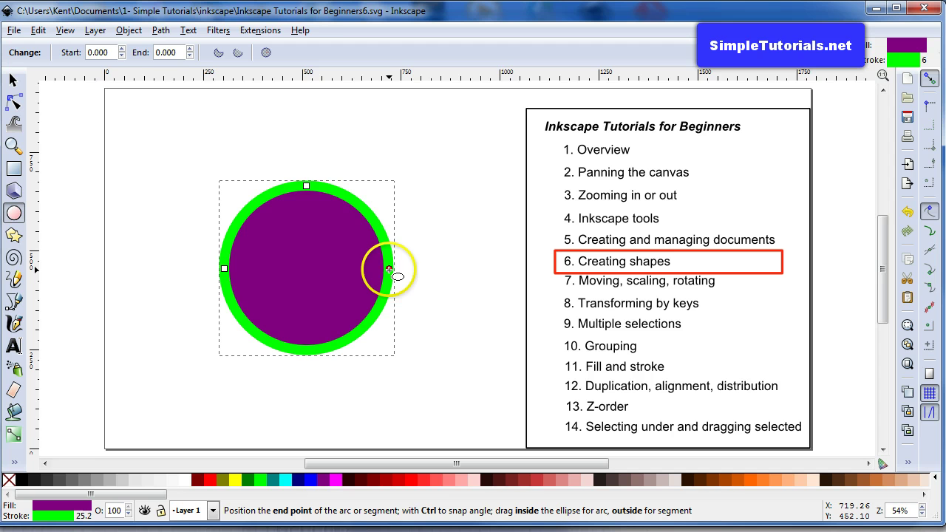
pyautogui.moveTo(389, 269); pyautogui.dragTo(345, 380)
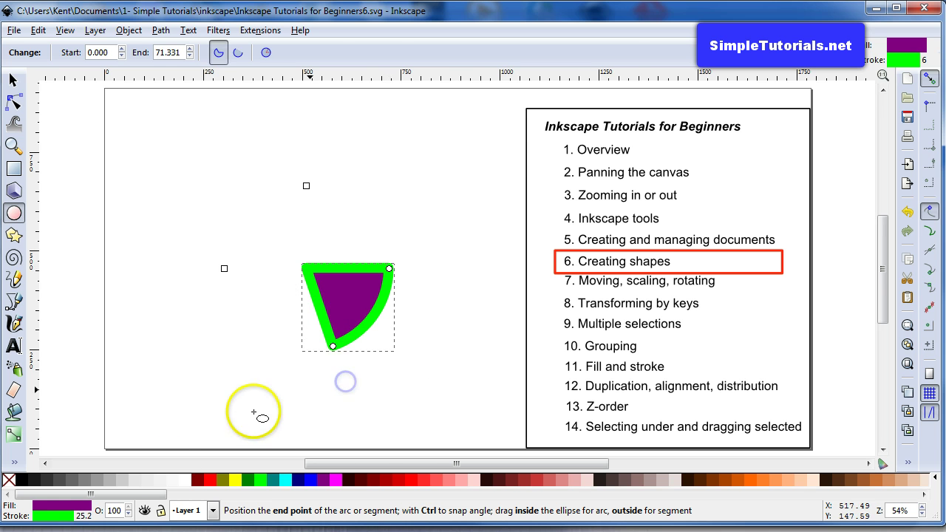
# - Select the purple-and-green wedge with the Selector and delete it
pyautogui.press('Escape')
pyautogui.press('F1')
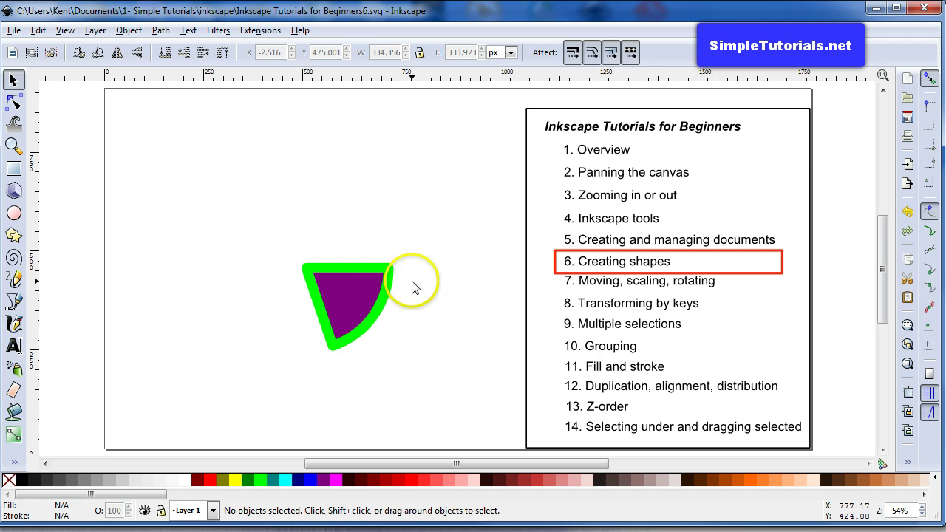
pyautogui.click(362, 275)
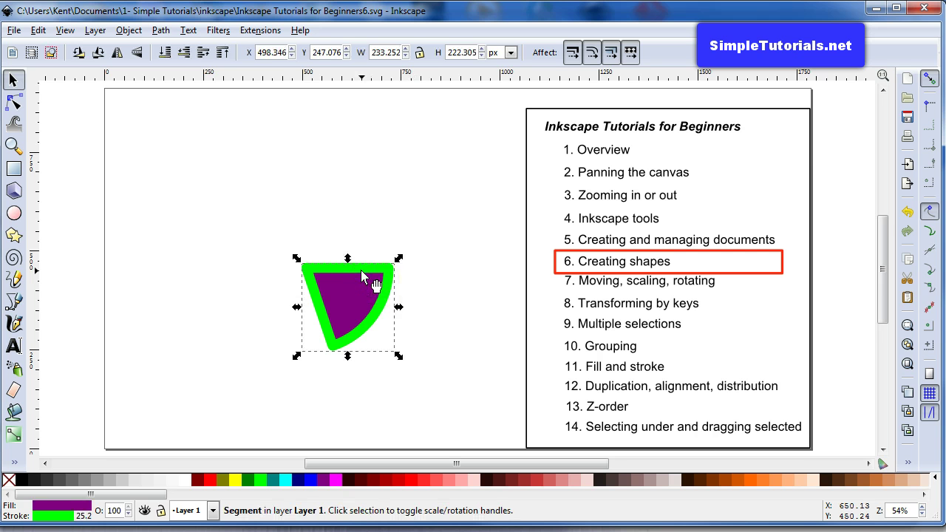
pyautogui.press('Delete')
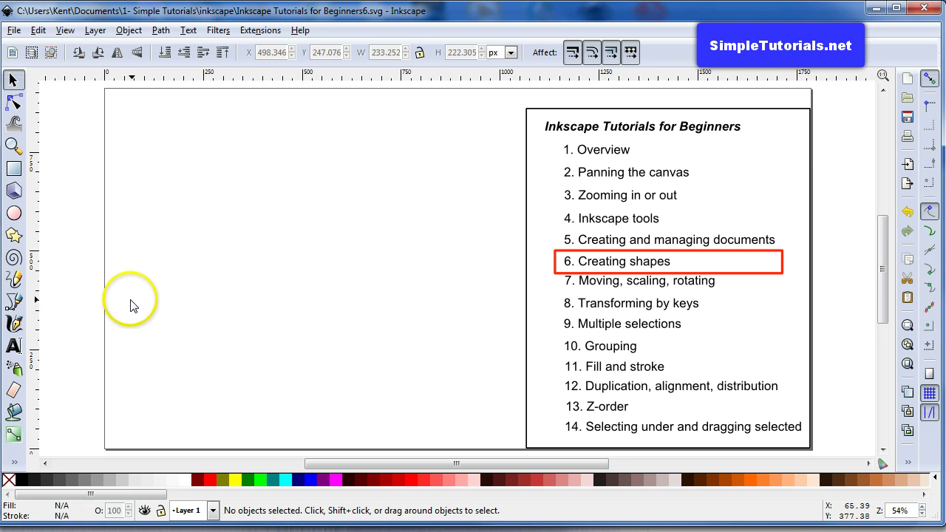
# - Draw a blue 3D box on the page's left and nudge it slightly right and down
pyautogui.click(15, 191)
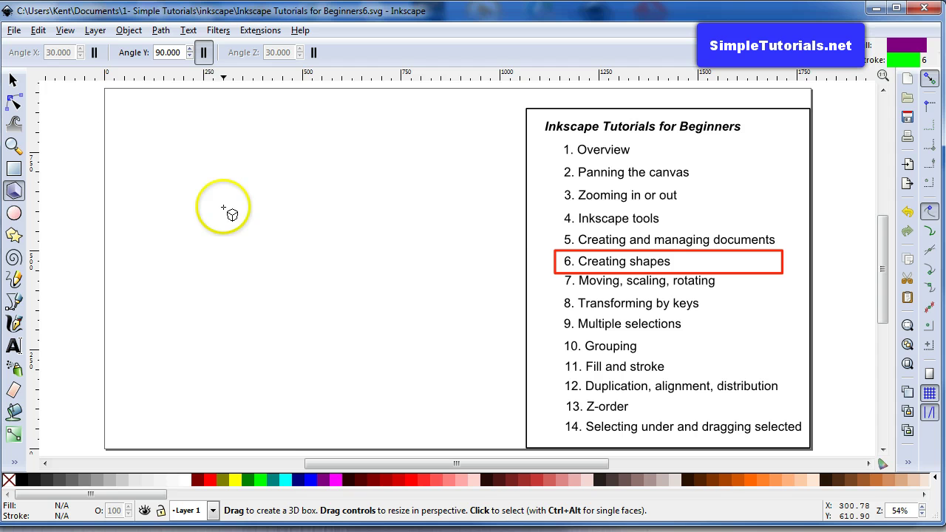
pyautogui.moveTo(140, 214)
pyautogui.mouseDown()
pyautogui.moveTo(202, 264)
pyautogui.moveTo(289, 278)
pyautogui.moveTo(315, 243)
pyautogui.moveTo(308, 235)
pyautogui.moveTo(310, 457)
pyautogui.moveTo(304, 374)
pyautogui.moveTo(211, 310)
pyautogui.moveTo(179, 328)
pyautogui.moveTo(189, 347)
pyautogui.moveTo(183, 335)
pyautogui.mouseUp()
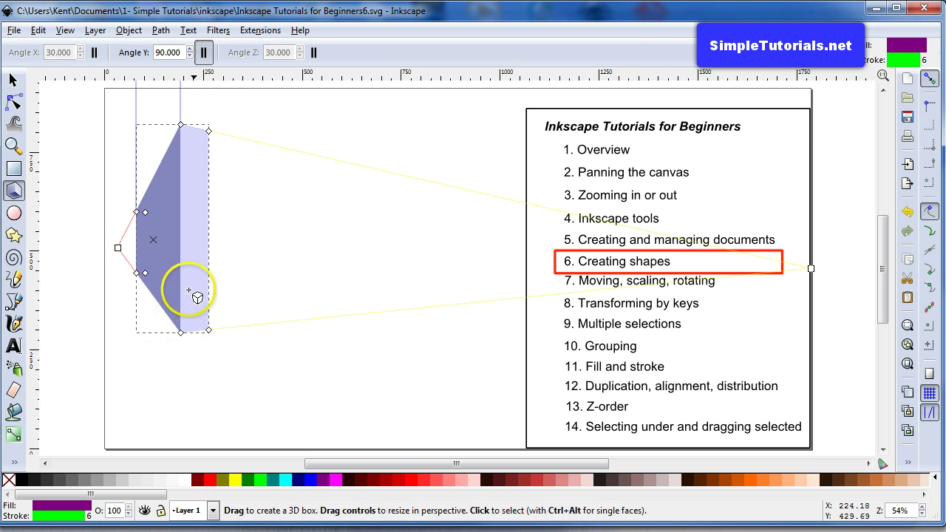
pyautogui.click(13, 79)
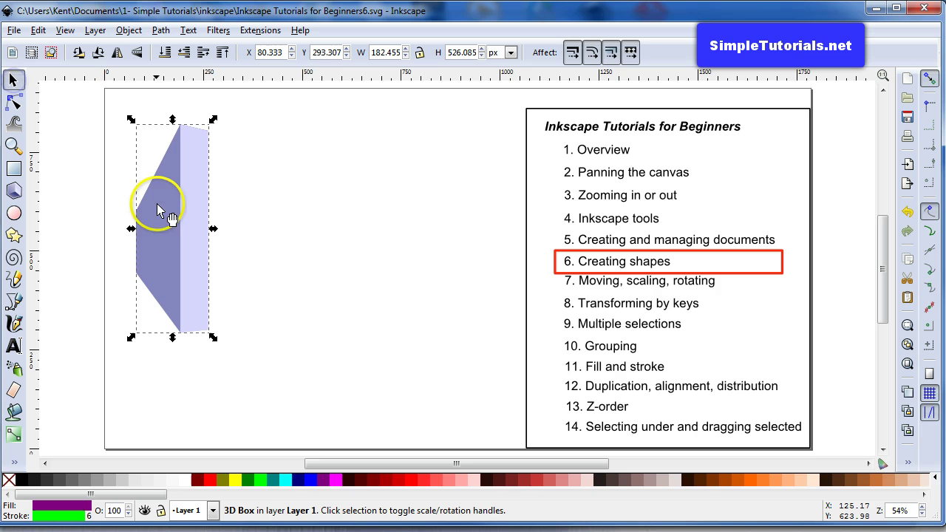
pyautogui.moveTo(176, 213); pyautogui.dragTo(188, 242)
pyautogui.doubleClick(190, 242)
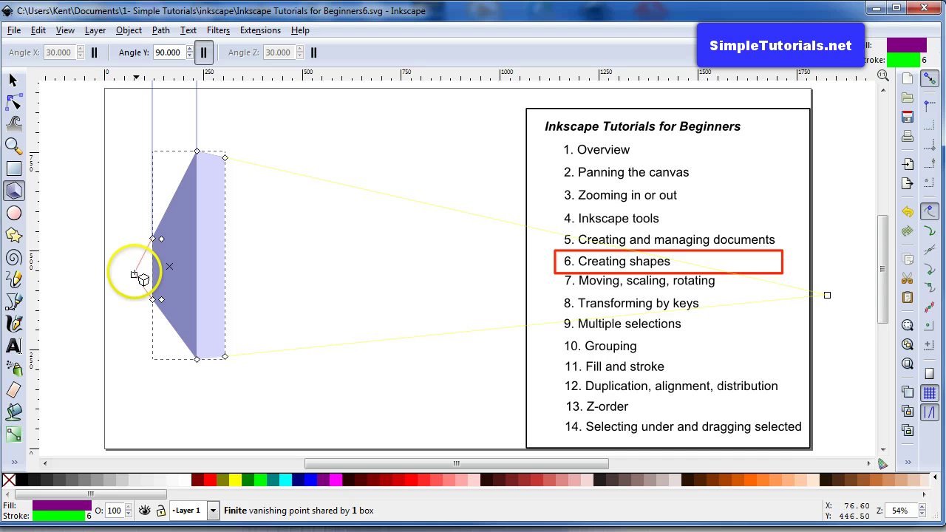
# - Drag the vanishing point and corner handles to make the box wider and deeper
pyautogui.moveTo(133, 275); pyautogui.dragTo(159, 276)
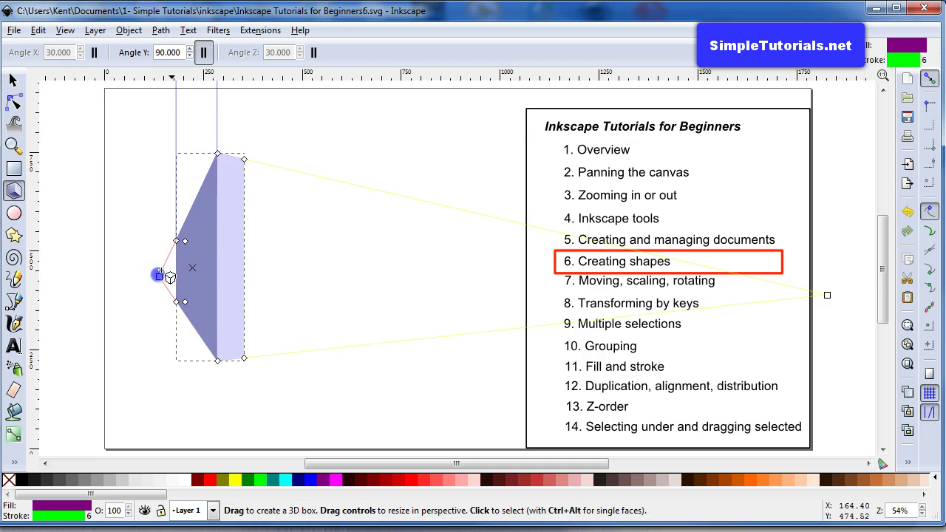
pyautogui.moveTo(182, 242)
pyautogui.mouseDown()
pyautogui.moveTo(194, 249)
pyautogui.moveTo(190, 259)
pyautogui.mouseUp()
pyautogui.moveTo(196, 312)
pyautogui.mouseDown()
pyautogui.moveTo(195, 297)
pyautogui.moveTo(209, 327)
pyautogui.moveTo(254, 331)
pyautogui.moveTo(200, 319)
pyautogui.mouseUp()
pyautogui.moveTo(199, 258); pyautogui.dragTo(242, 270)
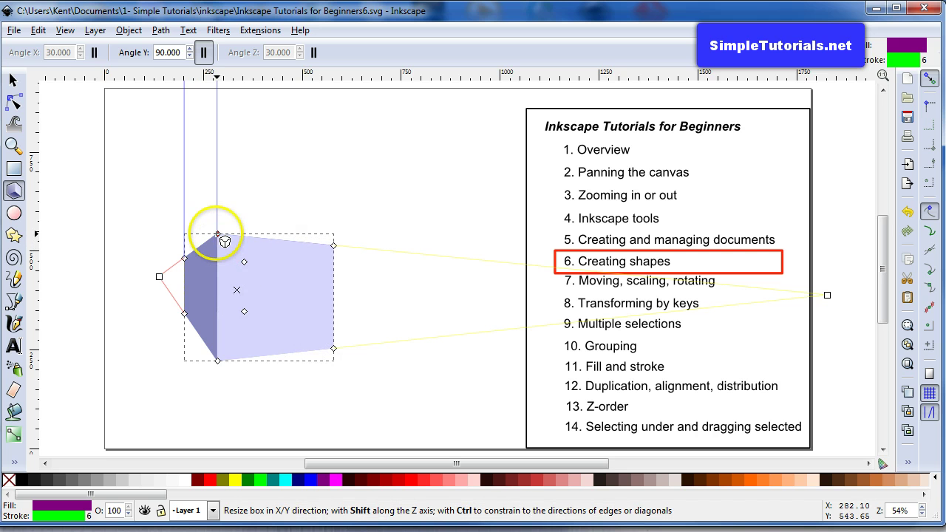
pyautogui.moveTo(217, 234)
pyautogui.mouseDown()
pyautogui.moveTo(222, 243)
pyautogui.moveTo(228, 233)
pyautogui.moveTo(231, 245)
pyautogui.moveTo(221, 244)
pyautogui.mouseUp()
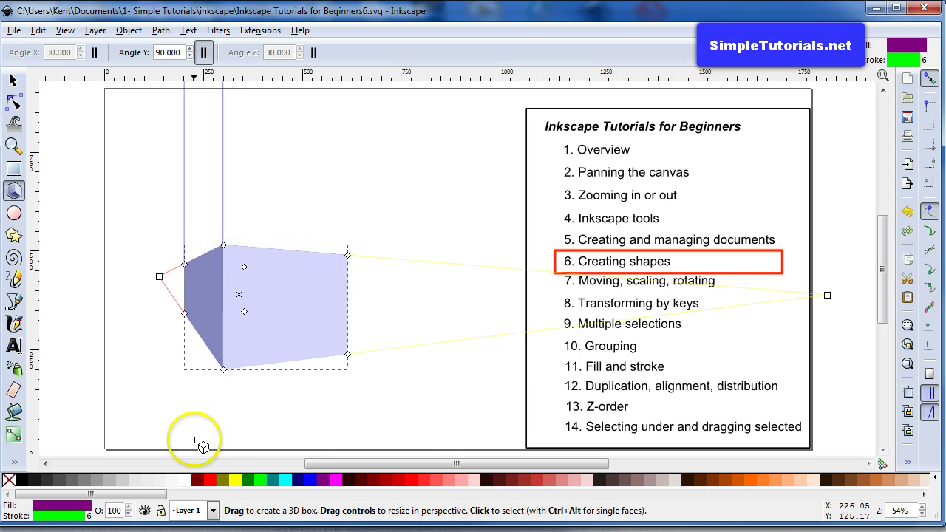
# - Try an olive fill on the box, then undo it back to light blue
pyautogui.click(226, 482)
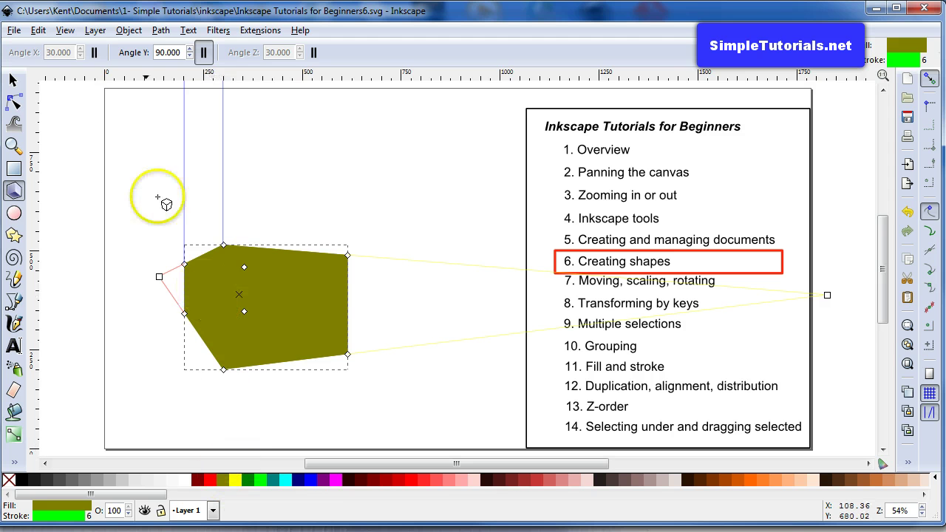
pyautogui.click(37, 31)
pyautogui.click(49, 48)
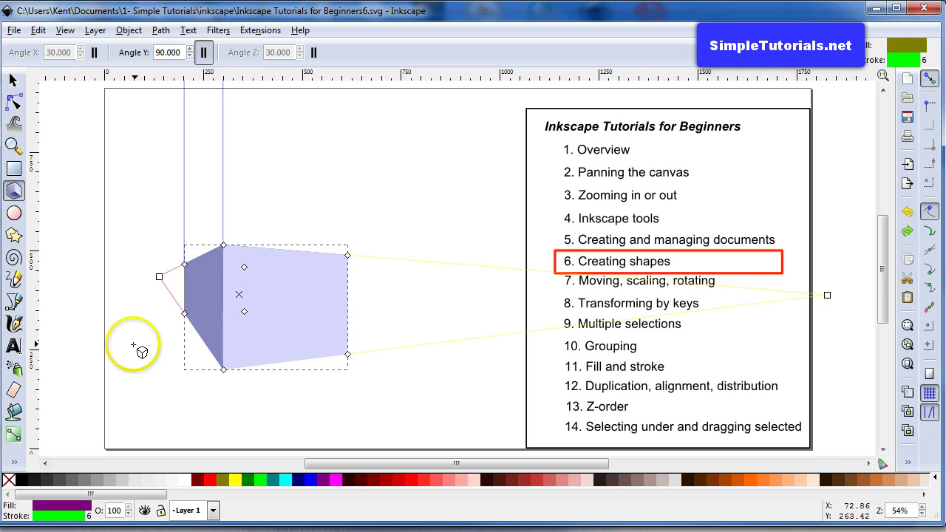
# - Select the 3D box with the Selector and delete it
pyautogui.click(14, 83)
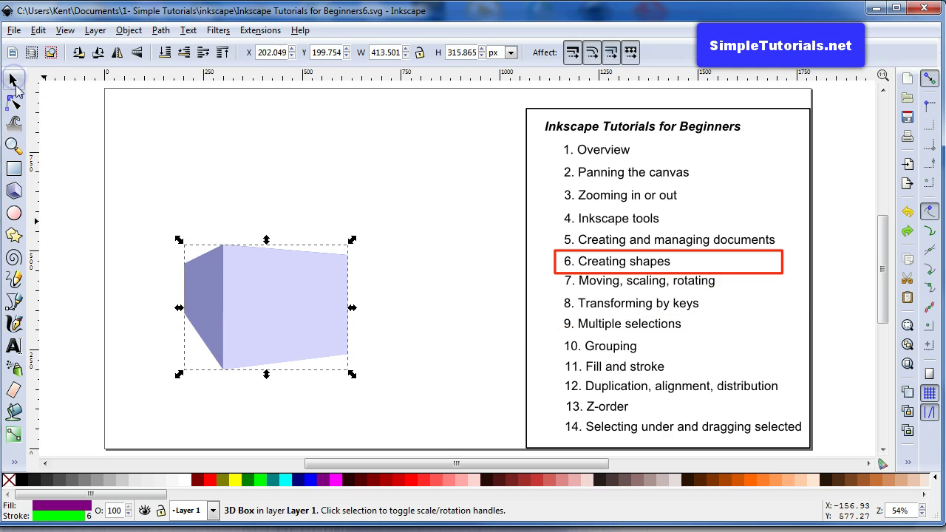
pyautogui.press('Delete')
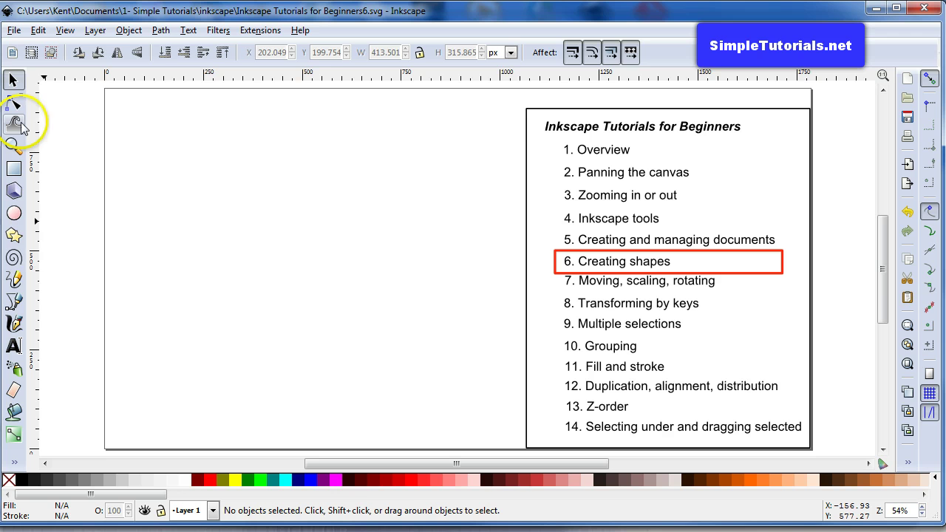
# - Drag out an olive, green-outlined star near the top-left and try several Corners values
pyautogui.click(14, 235)
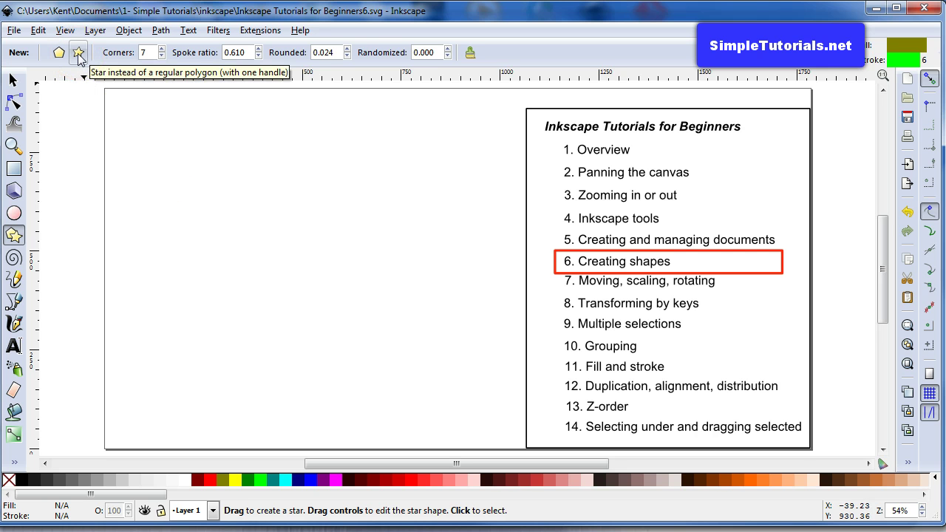
pyautogui.moveTo(170, 226); pyautogui.dragTo(145, 302)
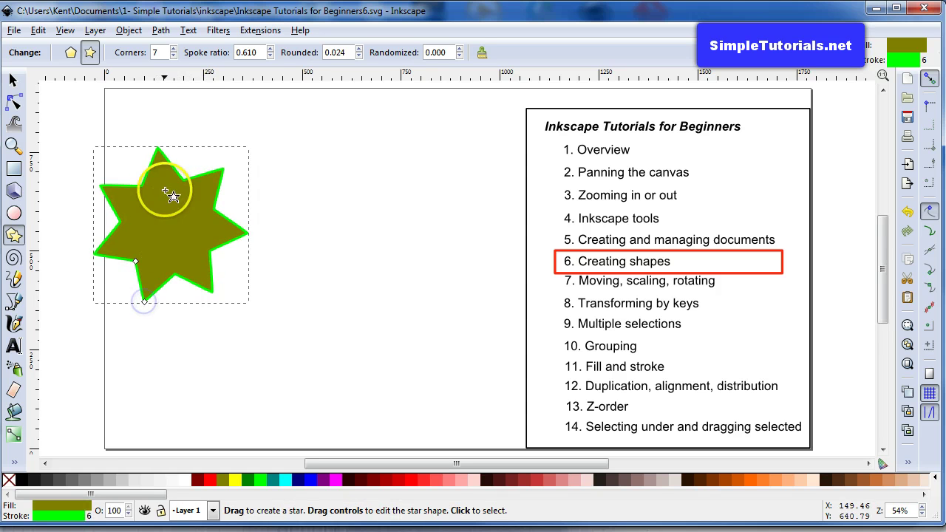
pyautogui.click(173, 49)
pyautogui.click(173, 57)
pyautogui.click(173, 56)
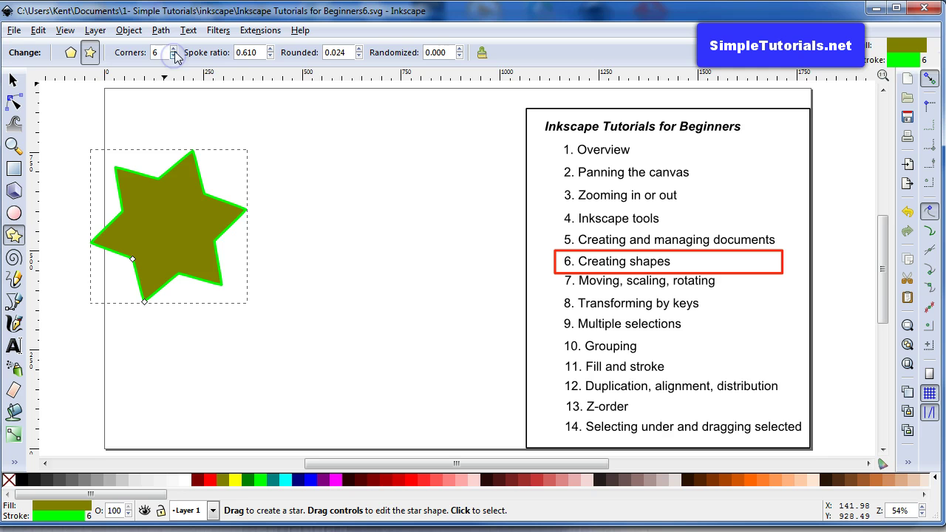
pyautogui.click(174, 49)
pyautogui.click(174, 49)
pyautogui.click(174, 49)
pyautogui.click(174, 56)
pyautogui.click(174, 56)
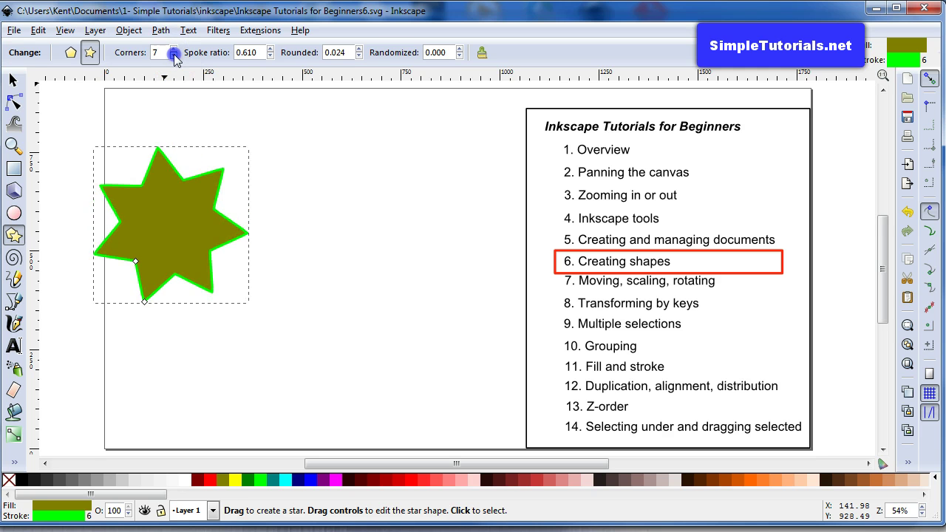
pyautogui.click(174, 56)
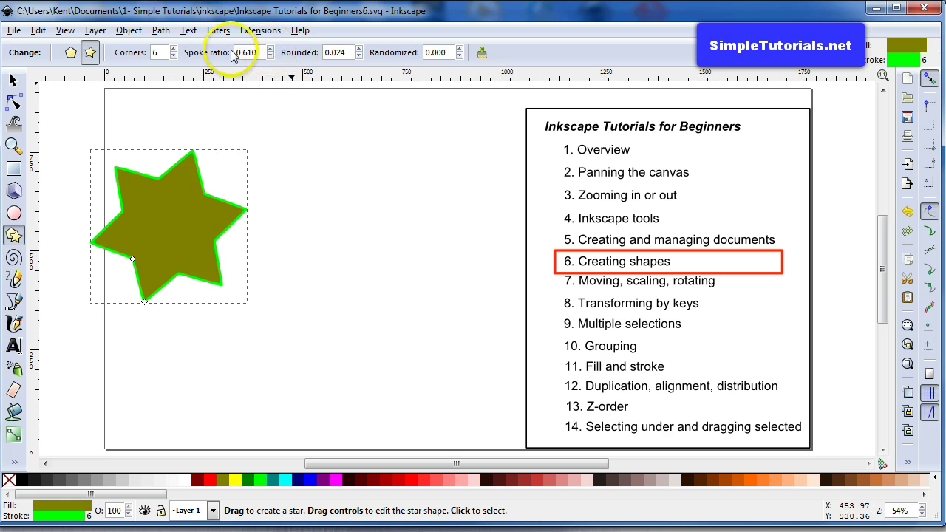
# - Drop the star's spoke ratio to 0.010, then step it back up for long, thin arms
pyautogui.click(271, 48)
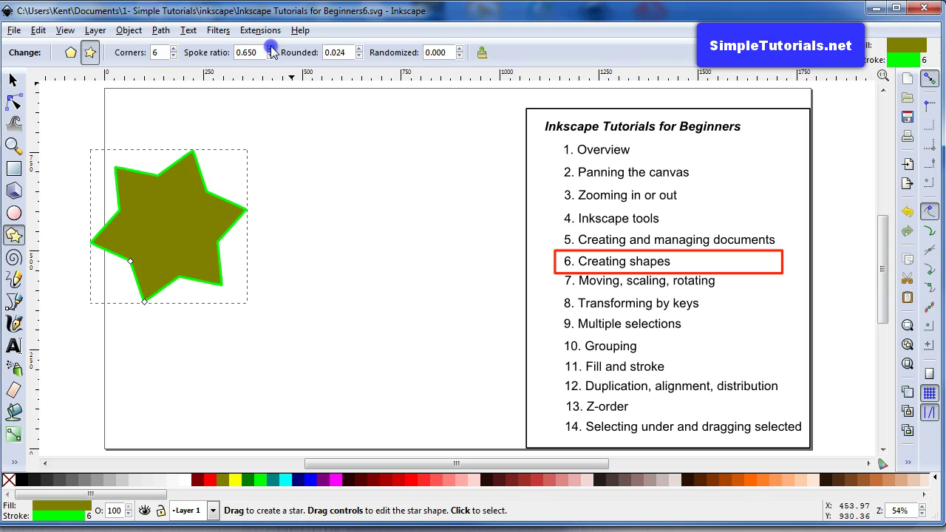
pyautogui.click(271, 48)
pyautogui.click(271, 49)
pyautogui.click(271, 49)
pyautogui.click(271, 49)
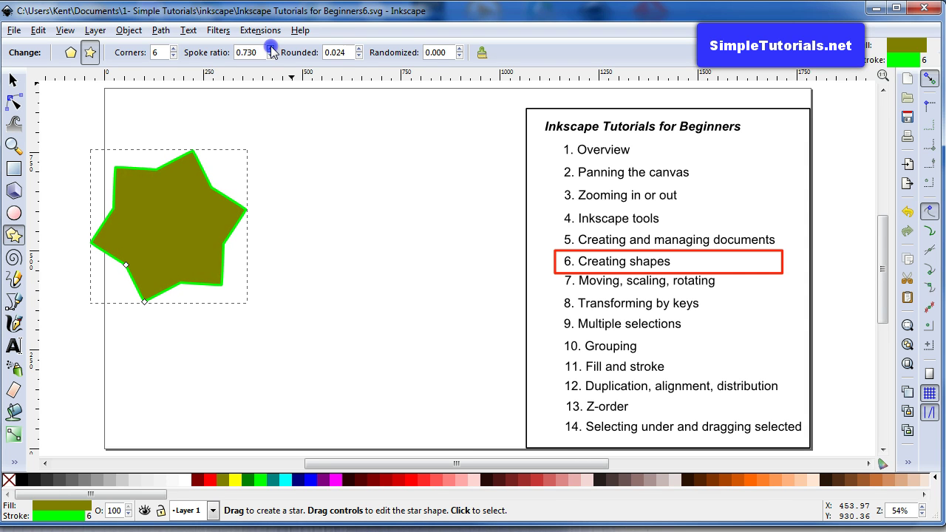
pyautogui.click(271, 48)
pyautogui.click(271, 49)
pyautogui.click(271, 49)
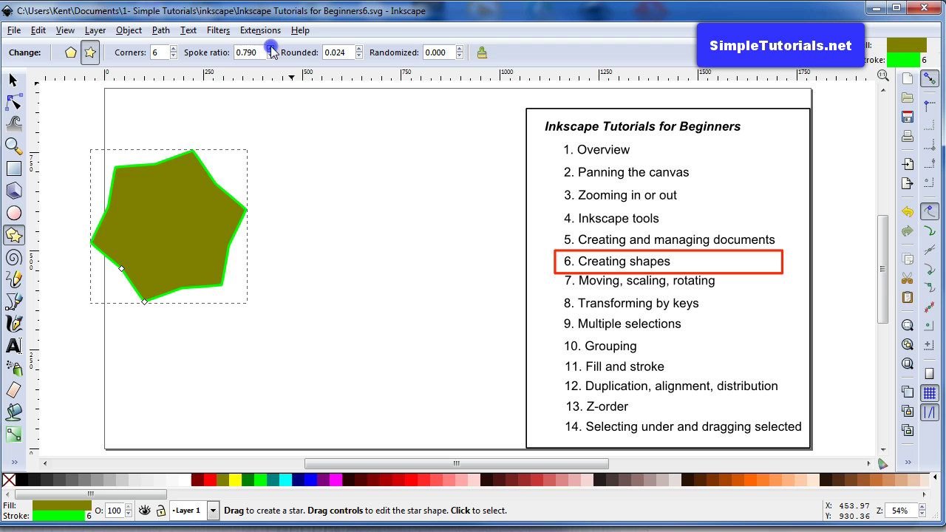
pyautogui.click(272, 56)
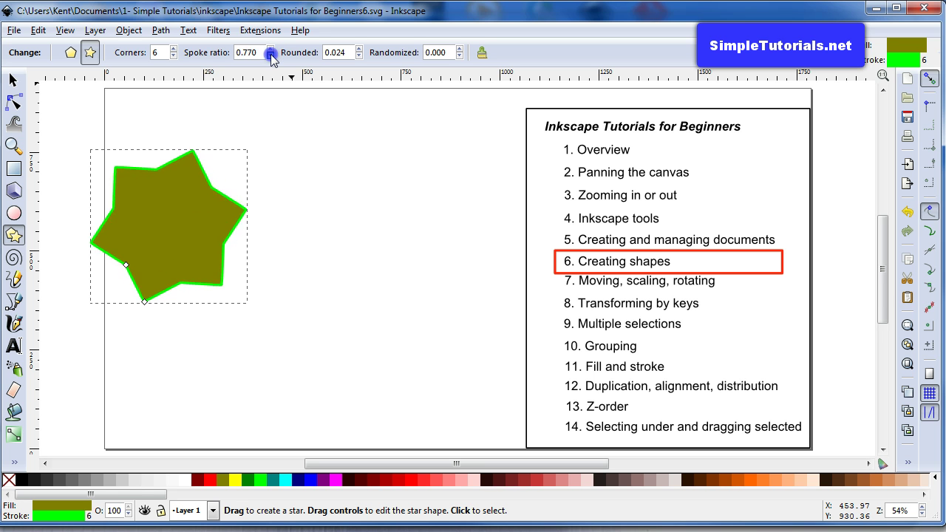
pyautogui.click(271, 49)
pyautogui.click(271, 49)
pyautogui.click(271, 49)
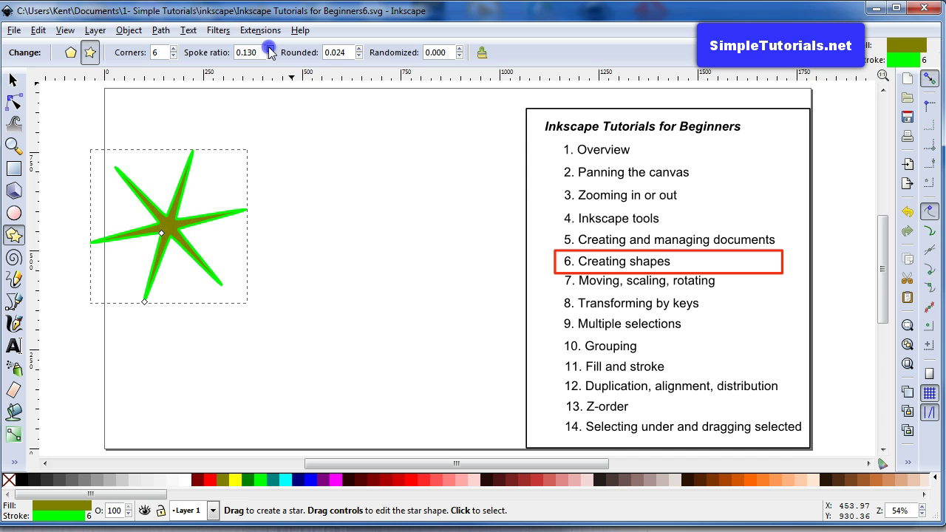
pyautogui.click(271, 49)
pyautogui.click(271, 49)
pyautogui.click(271, 49)
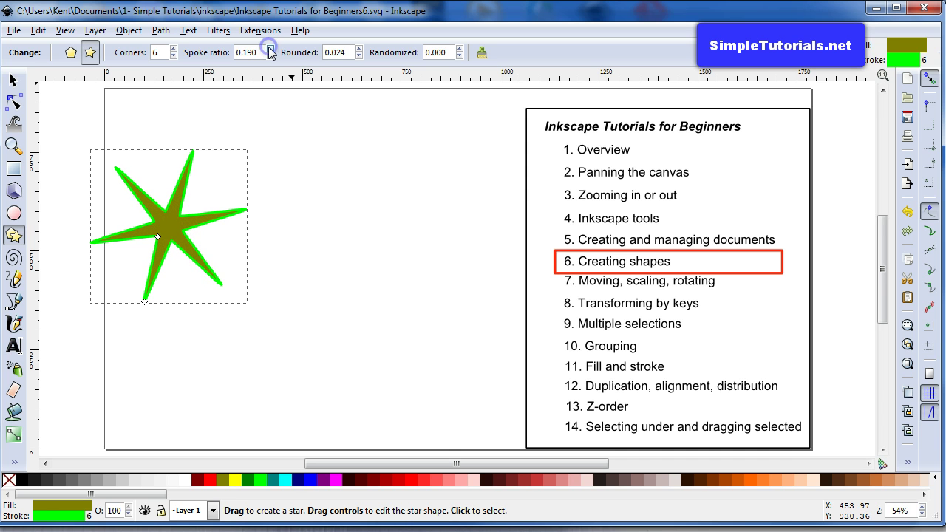
pyautogui.click(271, 49)
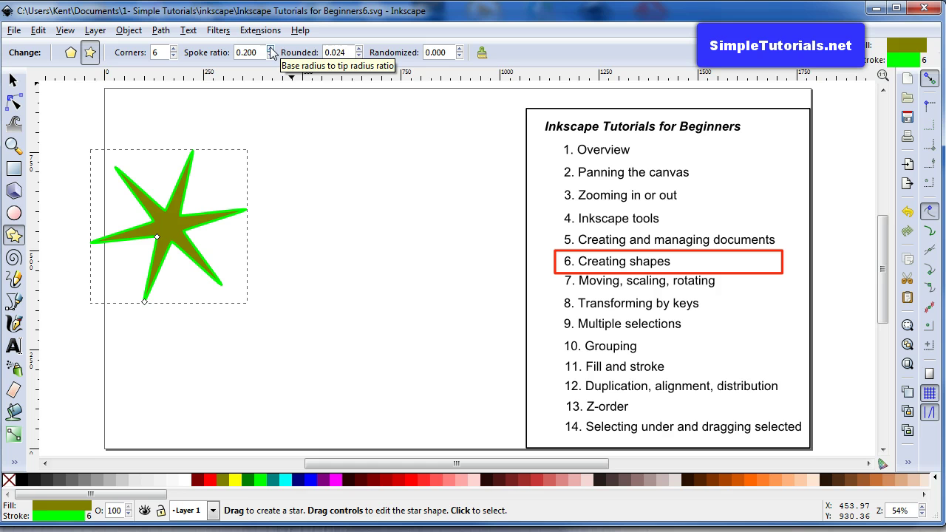
pyautogui.click(271, 48)
pyautogui.click(271, 48)
# - Set the star's rounding to 0.214 and raise its spoke ratio to 0.520
pyautogui.click(271, 48)
pyautogui.click(271, 49)
pyautogui.click(271, 49)
pyautogui.click(271, 49)
pyautogui.click(271, 49)
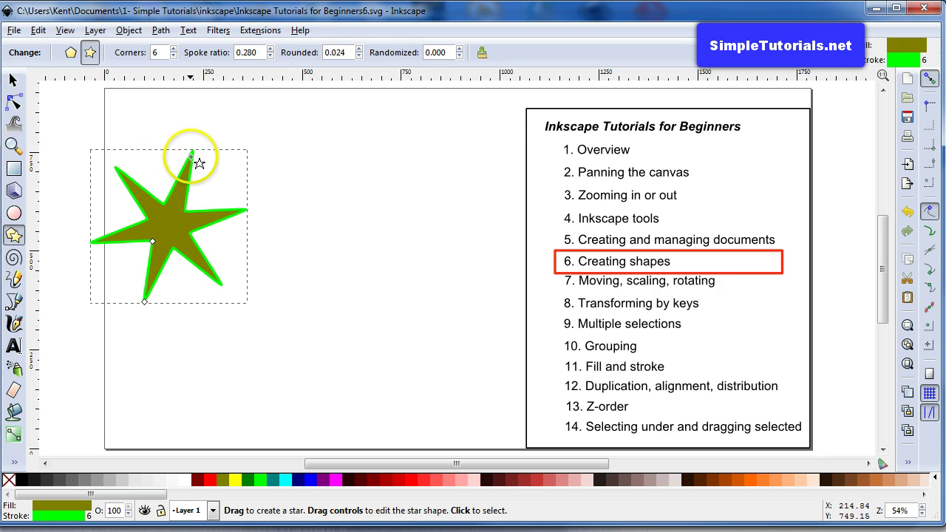
pyautogui.click(359, 49)
pyautogui.click(359, 49)
pyautogui.click(359, 49)
pyautogui.click(359, 49)
pyautogui.click(359, 49)
pyautogui.click(359, 48)
pyautogui.click(359, 48)
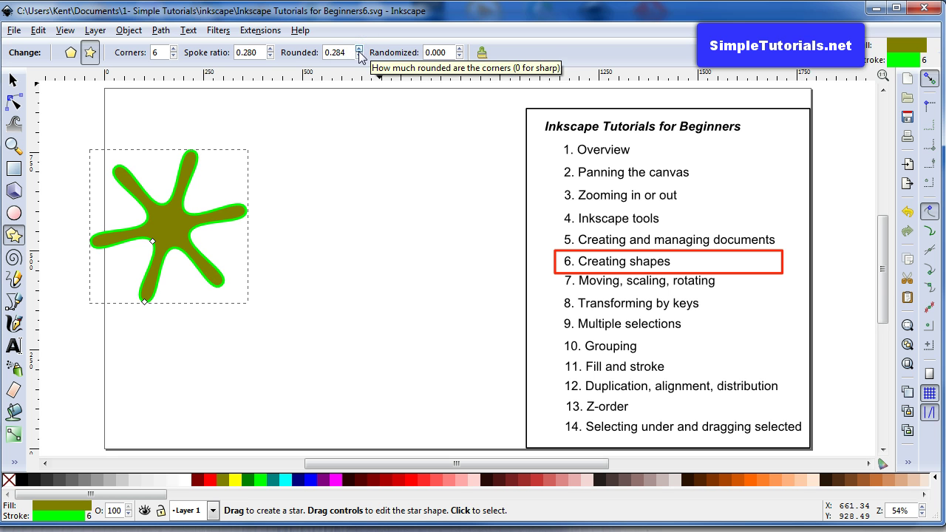
pyautogui.click(359, 57)
pyautogui.click(359, 56)
pyautogui.click(360, 56)
pyautogui.click(359, 56)
pyautogui.click(359, 56)
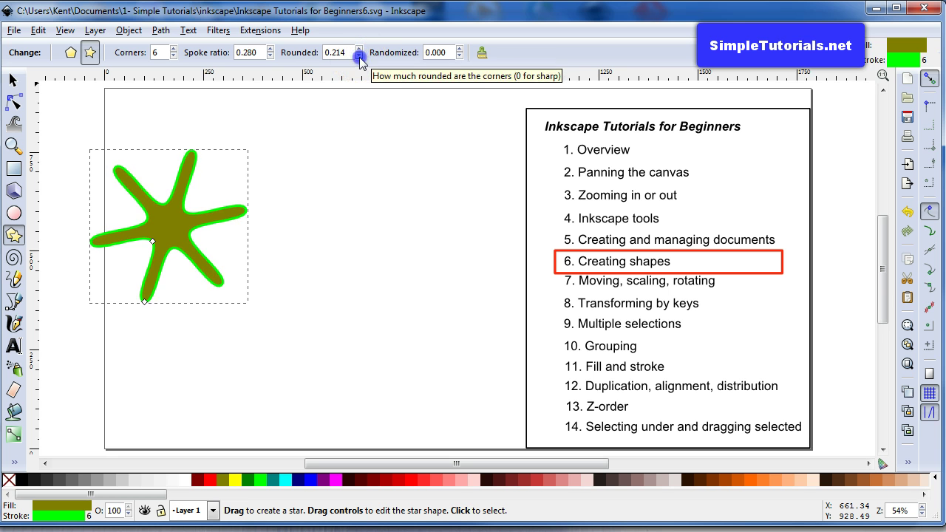
pyautogui.click(271, 49)
pyautogui.click(273, 49)
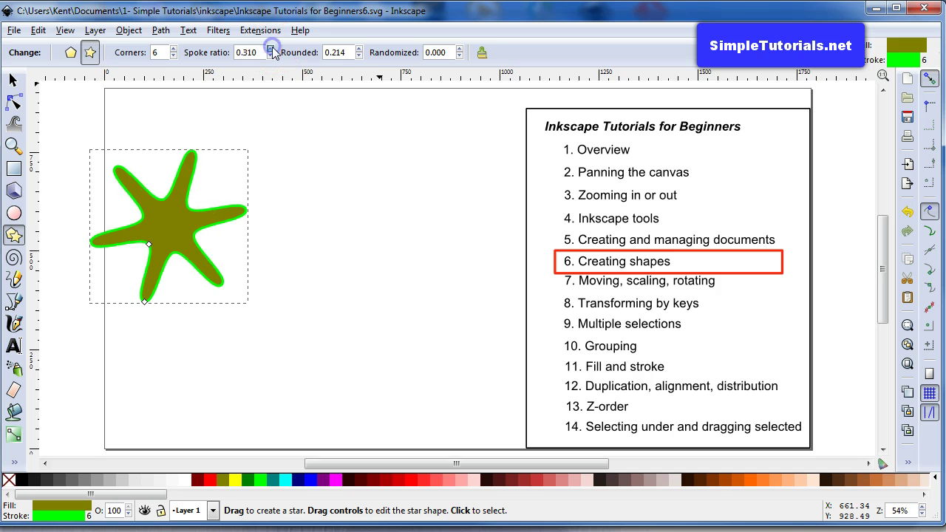
pyautogui.click(273, 48)
pyautogui.click(273, 48)
pyautogui.click(272, 48)
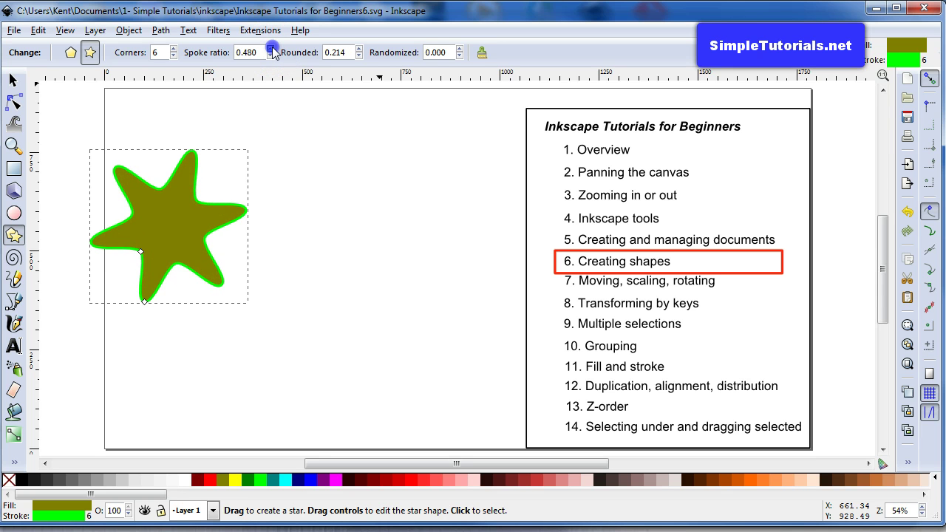
# - Increase the star's corners from 6 to 9
pyautogui.click(175, 50)
pyautogui.click(174, 50)
pyautogui.click(174, 50)
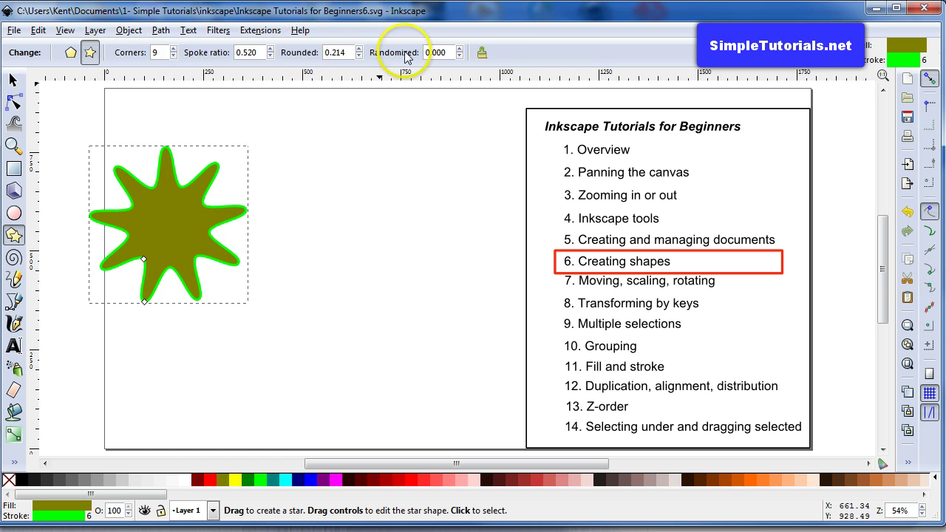
# - Randomize the star's arms to about -0.182 into an irregular splat, then delete the star
pyautogui.click(461, 50)
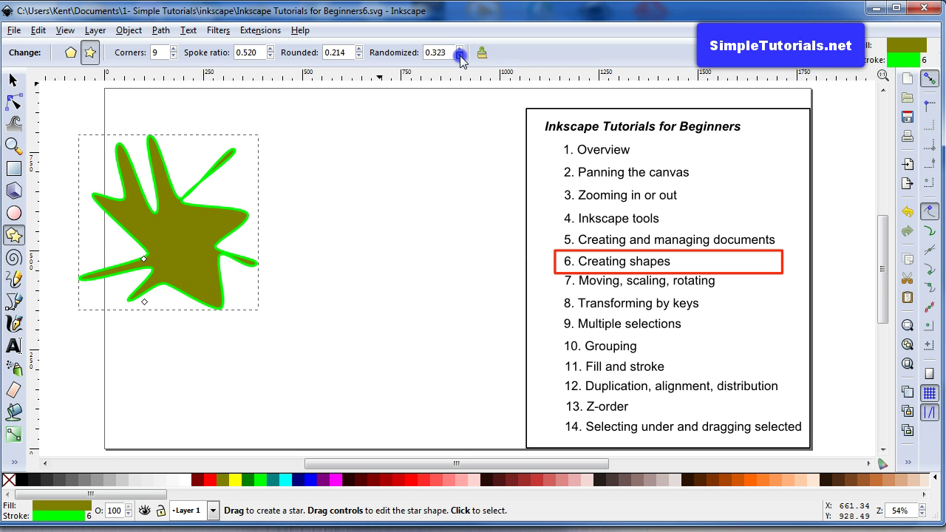
pyautogui.click(460, 56)
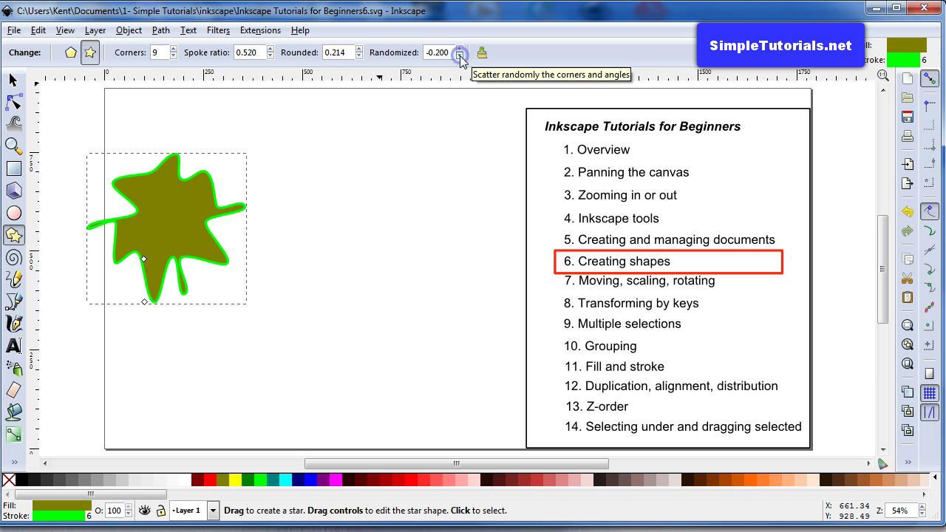
pyautogui.click(460, 50)
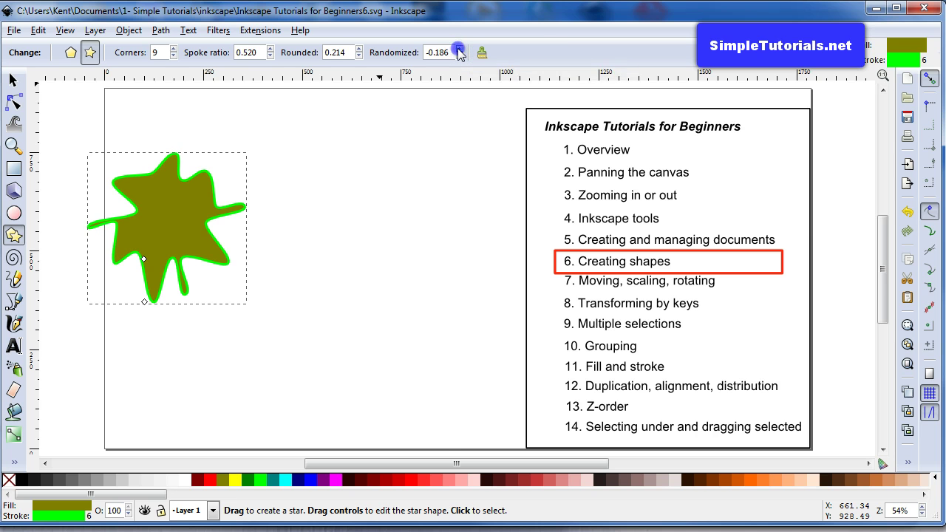
pyautogui.click(459, 49)
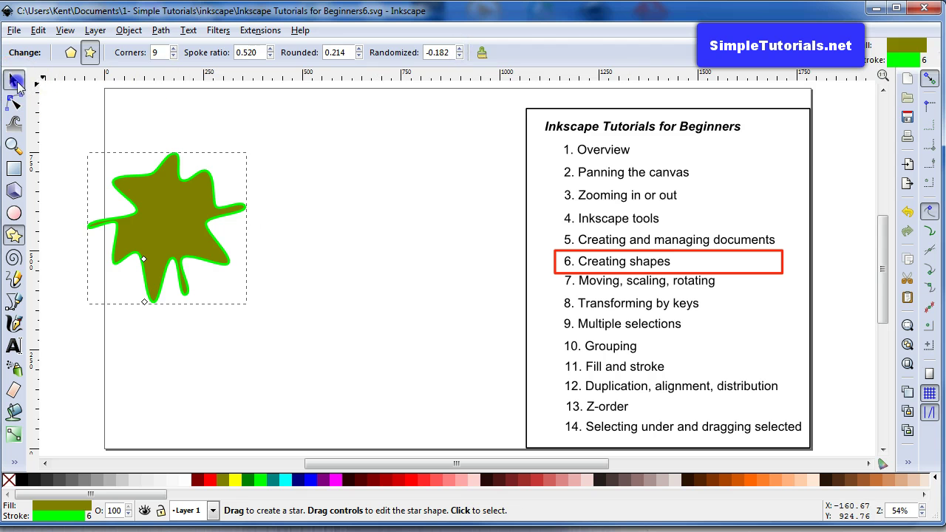
pyautogui.click(16, 84)
pyautogui.press('Delete')
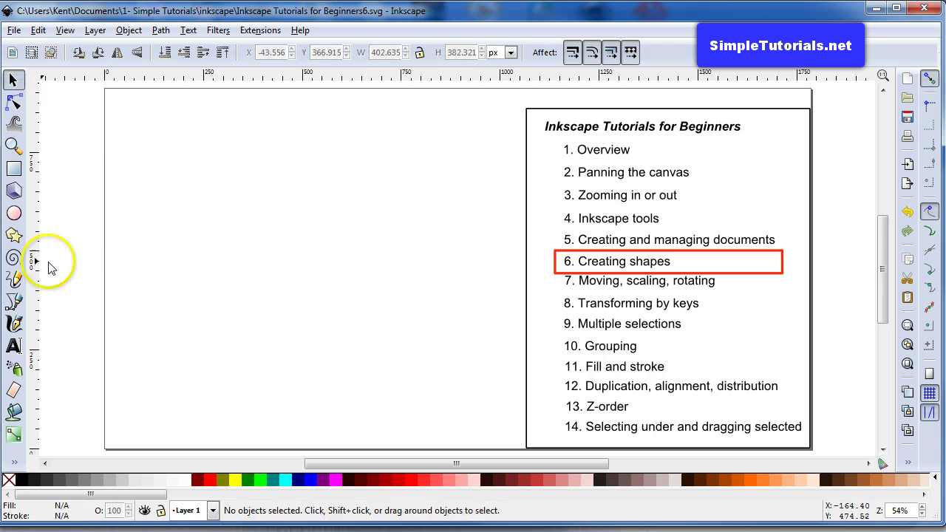
# - Draw a spiral on the left of the page and lower its divergence to 0.916
pyautogui.click(14, 257)
pyautogui.moveTo(246, 212); pyautogui.dragTo(291, 268)
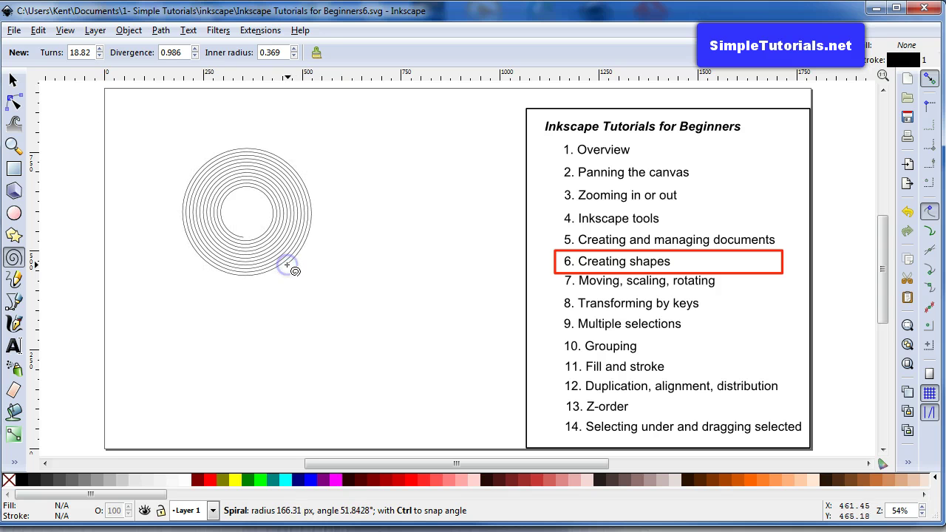
pyautogui.click(207, 56)
pyautogui.click(207, 56)
pyautogui.click(207, 56)
pyautogui.click(207, 56)
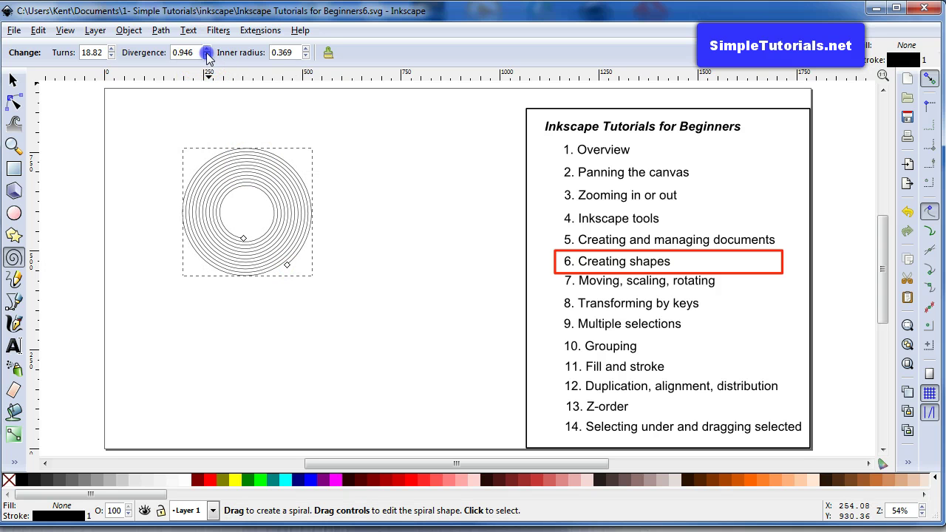
pyautogui.click(207, 57)
pyautogui.click(207, 57)
pyautogui.click(207, 56)
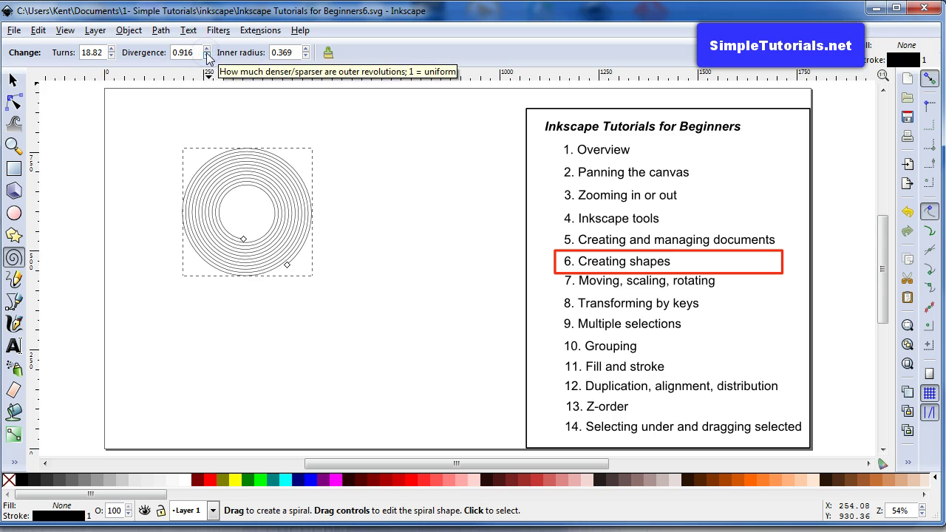
# - Reduce the spiral's turns to about 17.72, then delete the spiral
pyautogui.click(112, 56)
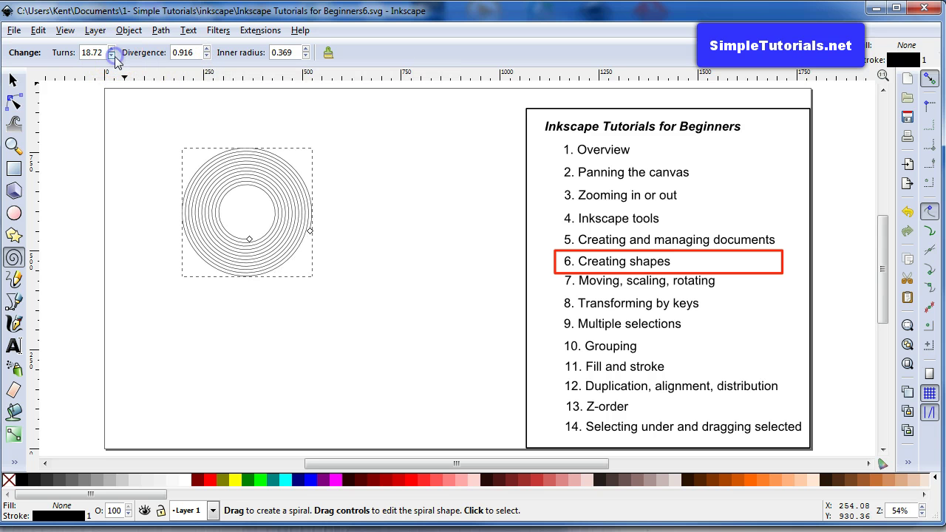
pyautogui.click(111, 57)
pyautogui.click(112, 56)
pyautogui.click(111, 56)
pyautogui.click(111, 56)
pyautogui.click(112, 56)
pyautogui.click(112, 56)
pyautogui.click(111, 56)
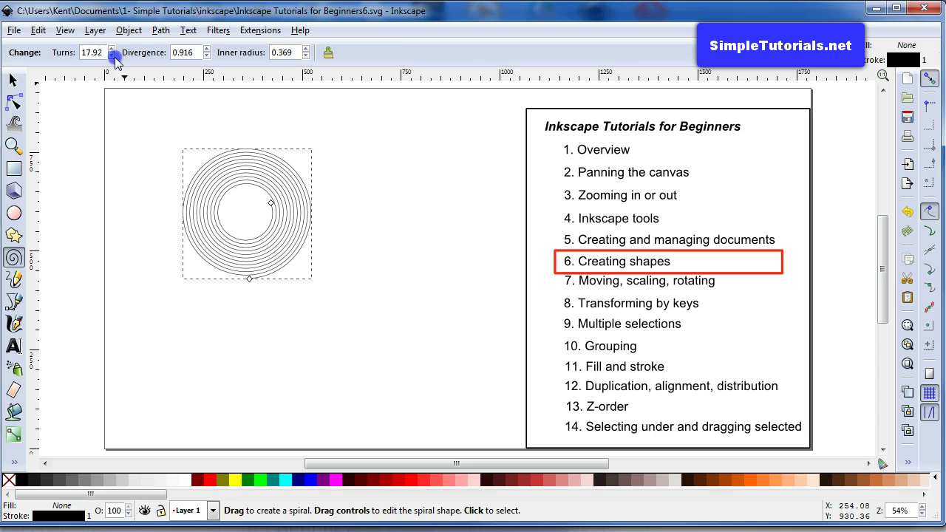
pyautogui.click(111, 56)
pyautogui.click(112, 56)
pyautogui.click(13, 79)
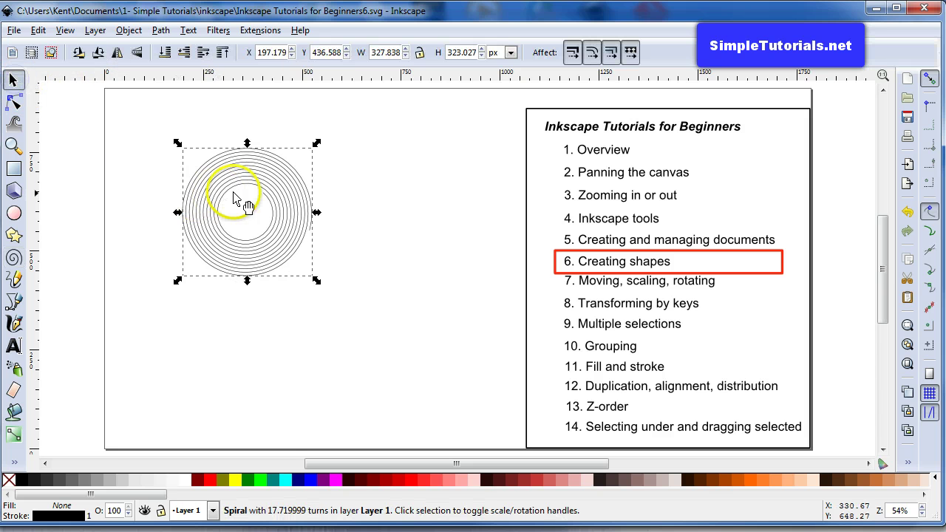
pyautogui.press('Delete')
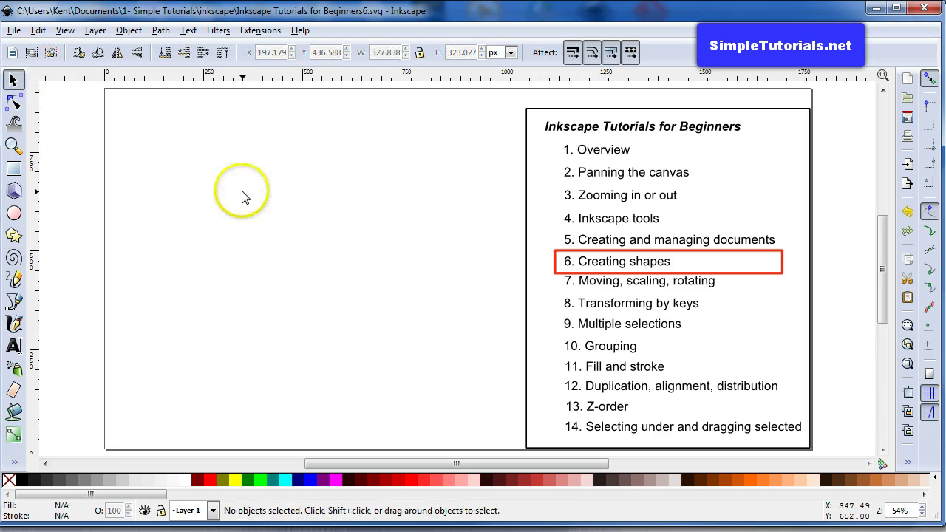